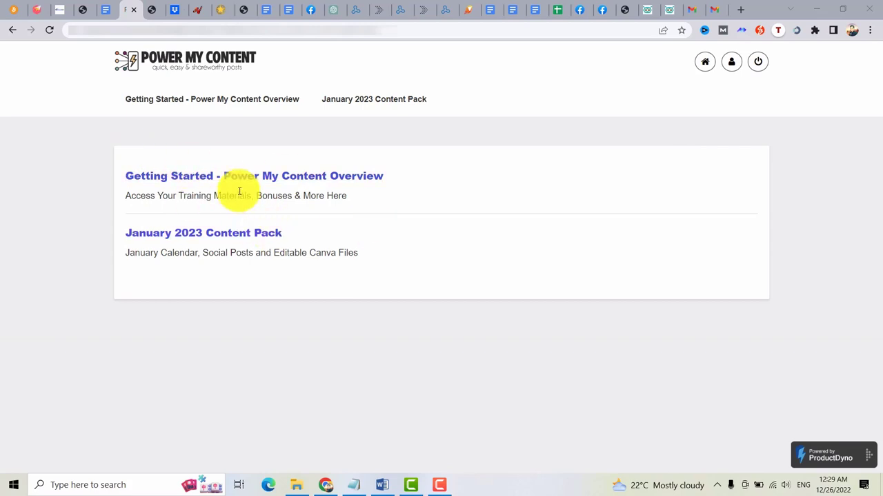
# Open the 'Getting Started - Power My Content Overview' page from the members index.
pyautogui.click(181, 176)
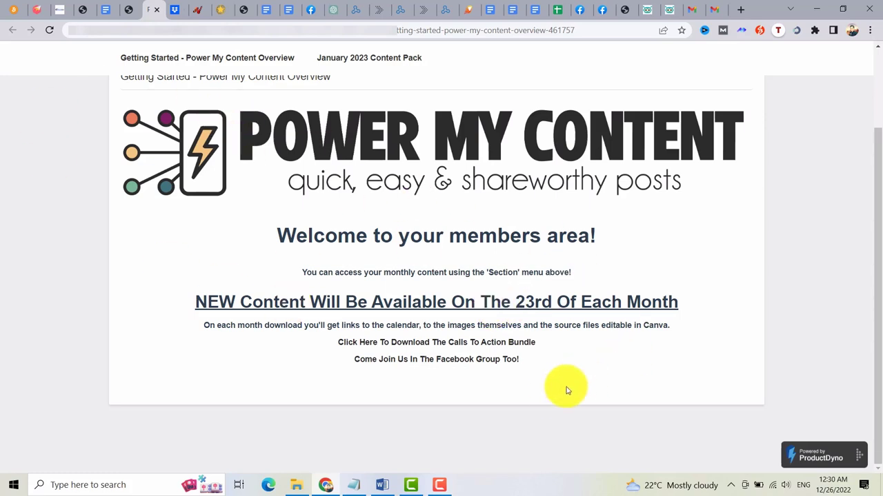
# Open Call to Actions Premium.pdf in Dropbox, skim its lists, and return to the members page.
pyautogui.keyDown('ctrl'); pyautogui.click(426, 343); pyautogui.keyUp('ctrl')
pyautogui.click(172, 10)
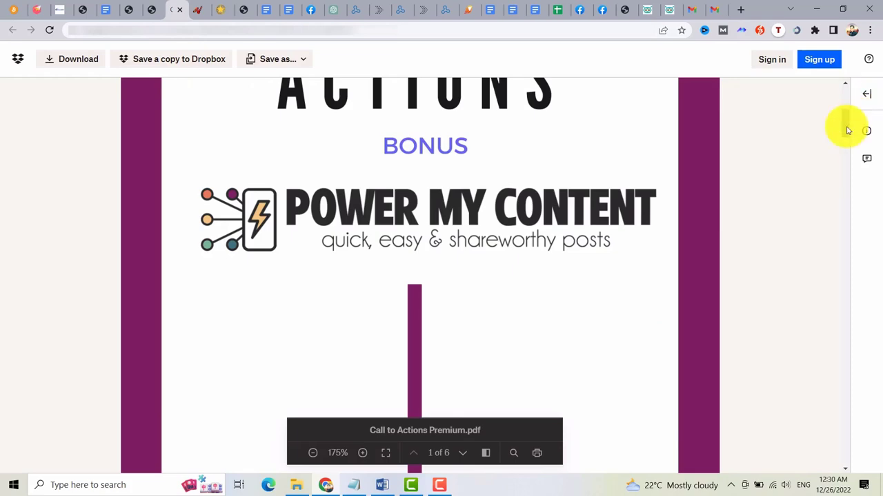
pyautogui.moveTo(848, 130); pyautogui.dragTo(843, 247)
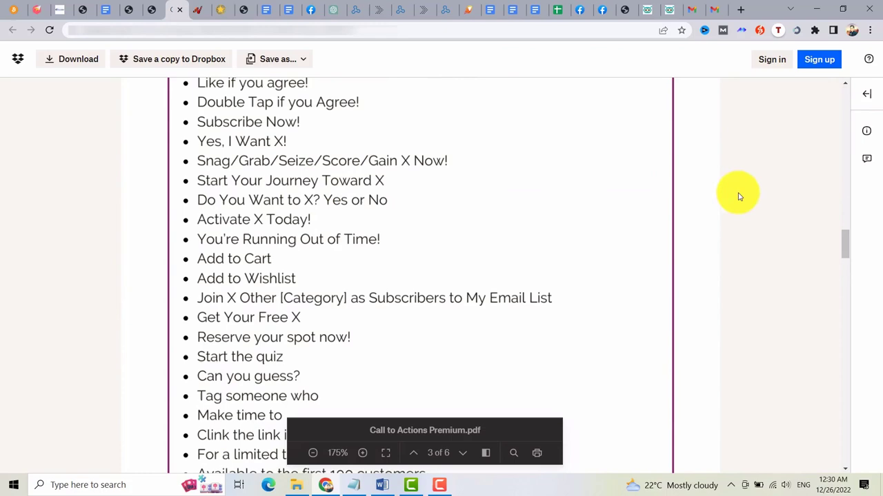
pyautogui.moveTo(847, 252); pyautogui.dragTo(845, 314)
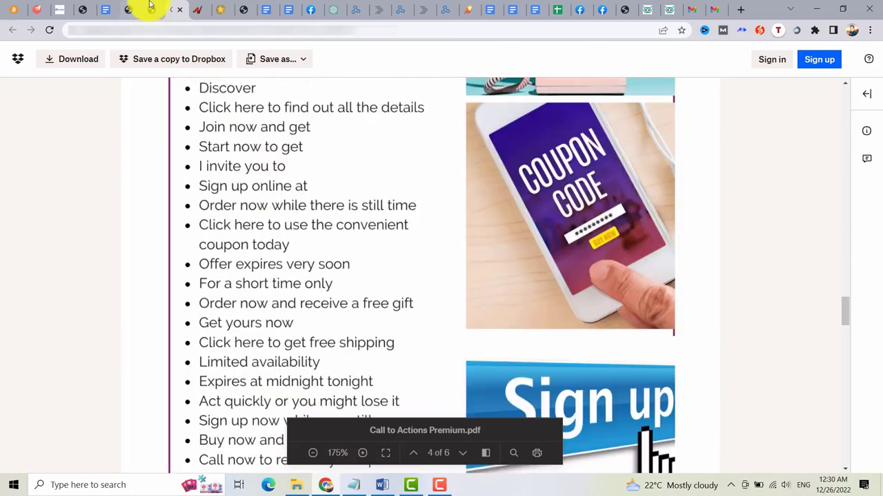
pyautogui.click(150, 10)
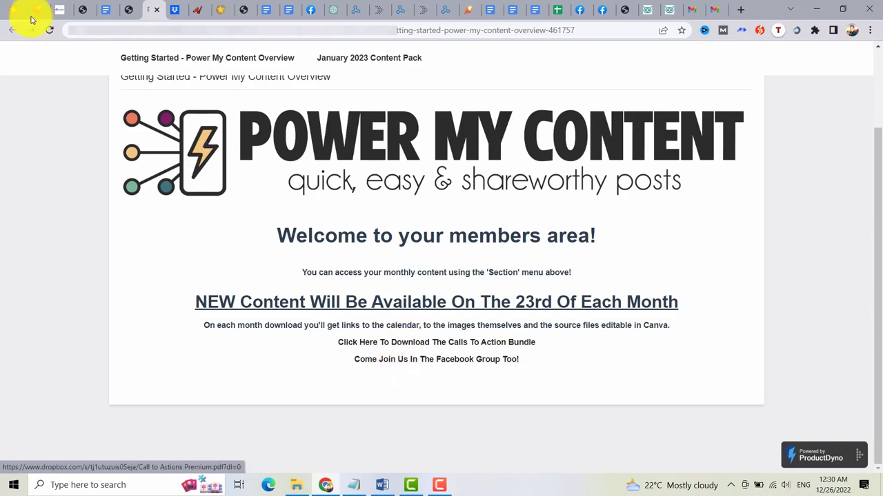
# Go back to the members index and launch the January 2023 Content Pack's editable Canva images.
pyautogui.click(13, 30)
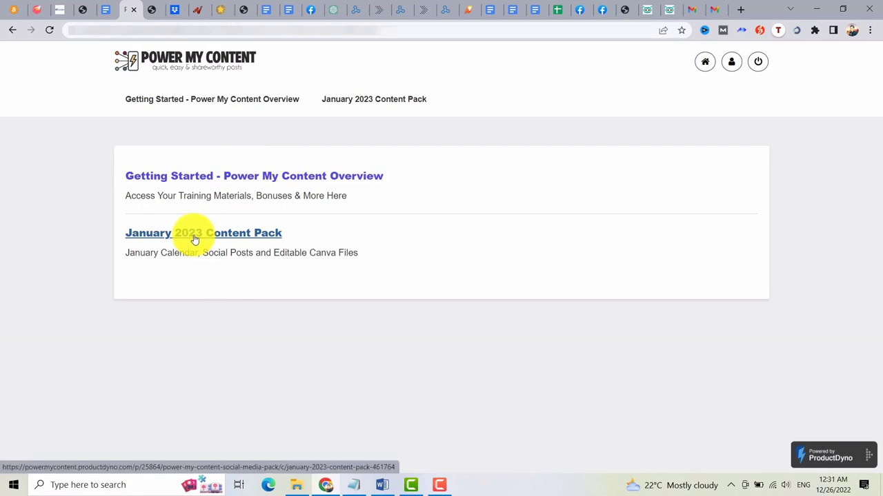
pyautogui.click(195, 239)
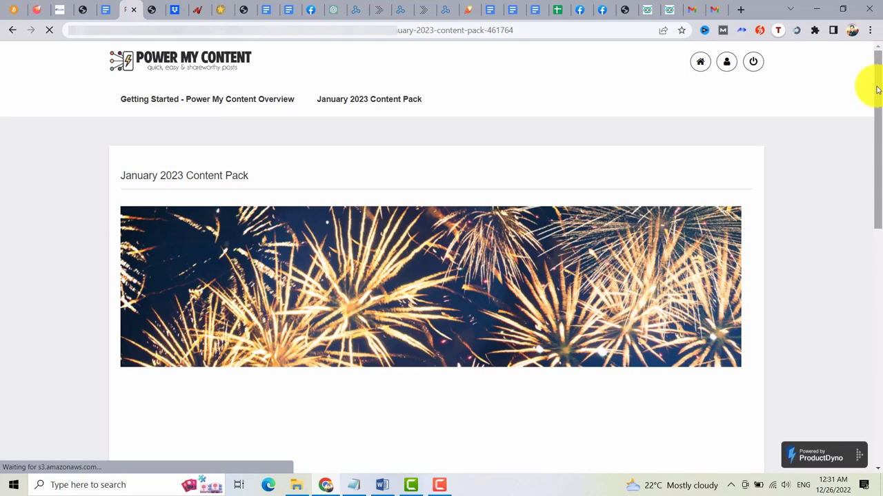
pyautogui.scroll(-6, 873, 138)
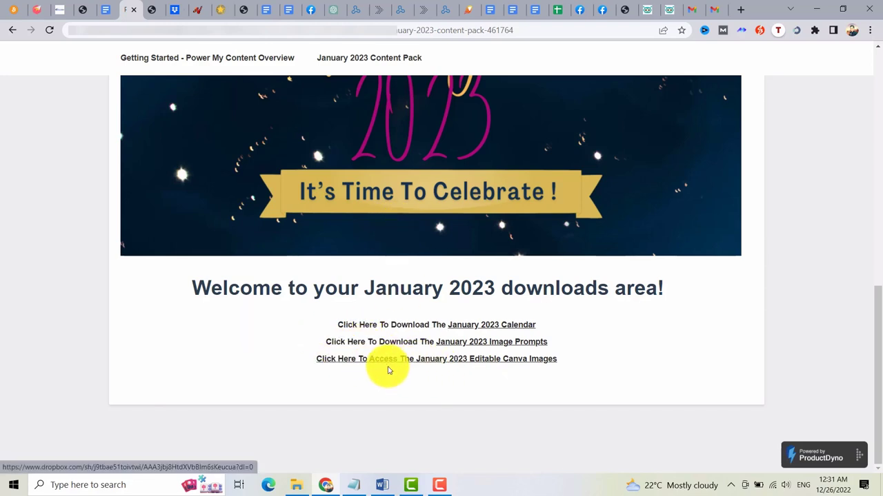
pyautogui.click(388, 358)
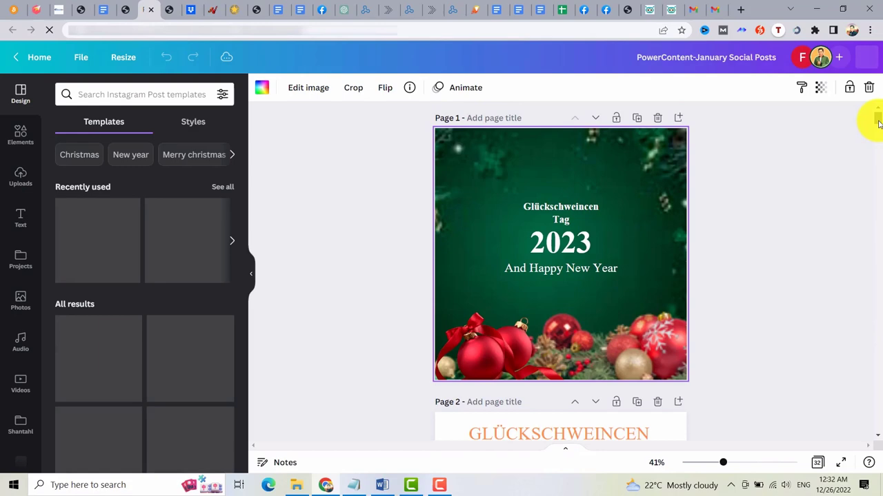
# Retitle the first design 'Let's Celebrate' and centre the greeting 'Happy New Year Everyone!' on one line.
pyautogui.doubleClick(528, 218)
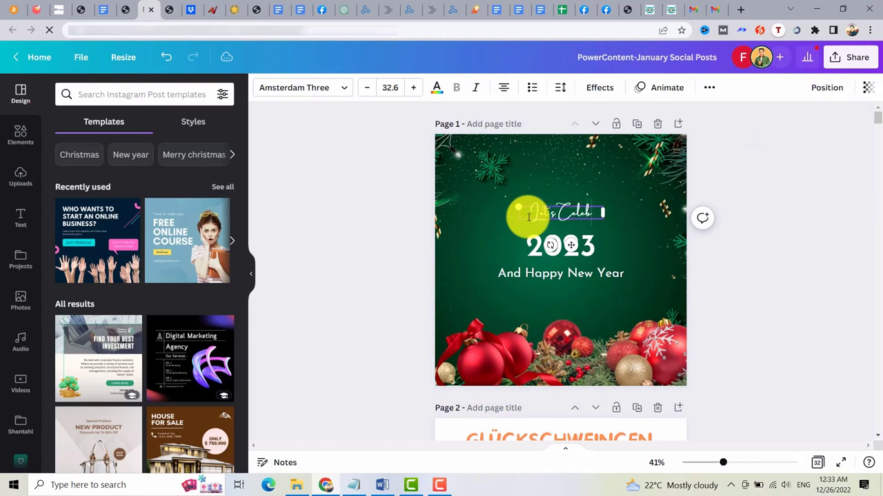
pyautogui.click(449, 315)
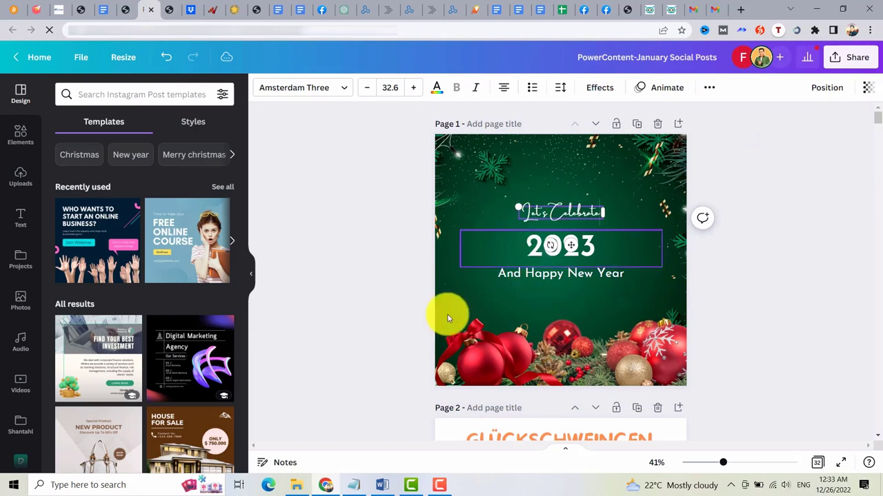
pyautogui.doubleClick(511, 273)
pyautogui.press('Delete')
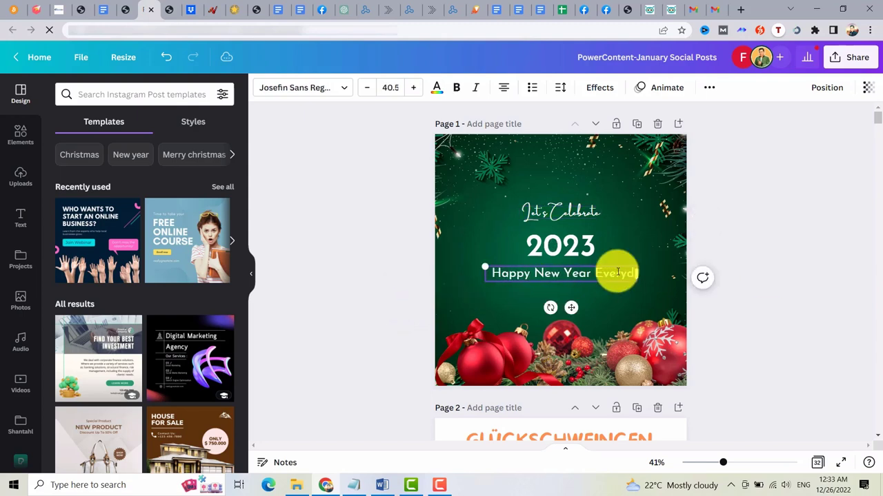
pyautogui.write('one')
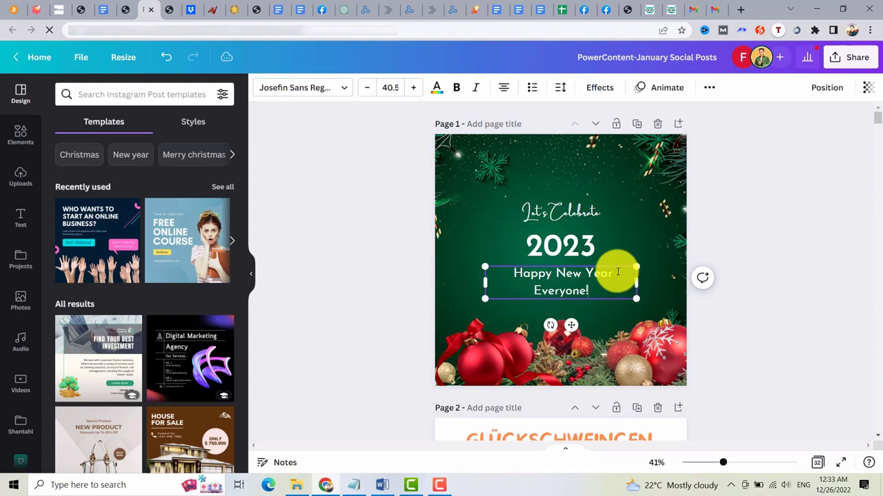
pyautogui.click(548, 253)
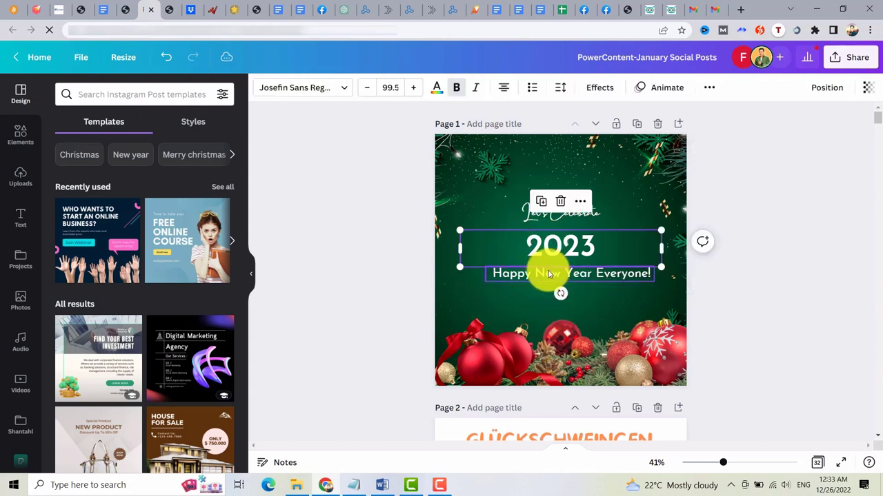
pyautogui.moveTo(549, 274); pyautogui.dragTo(541, 279)
pyautogui.click(415, 293)
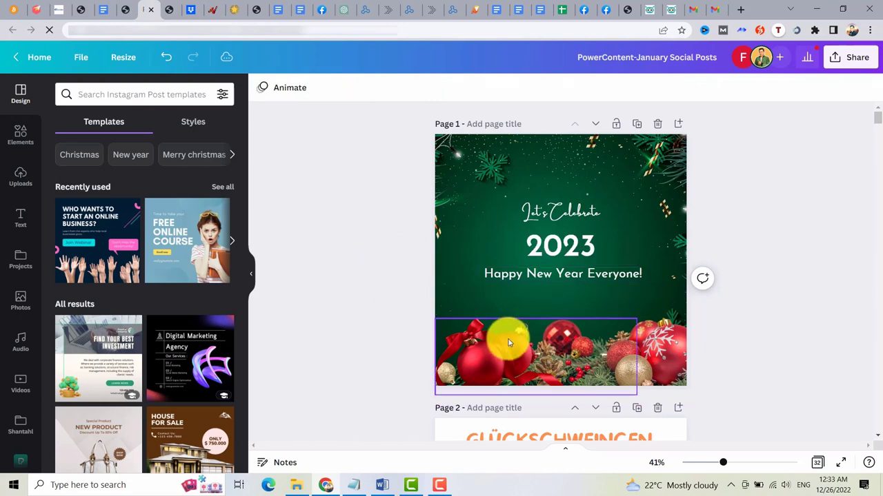
# Replace Page 1's green background with a fireworks photo found by searching 'new year'.
pyautogui.click(20, 220)
pyautogui.click(449, 177)
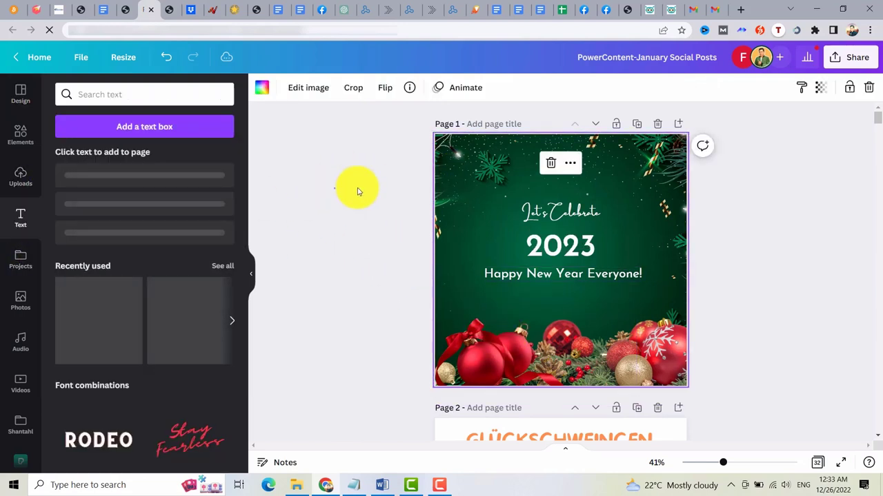
pyautogui.click(20, 303)
pyautogui.click(95, 94)
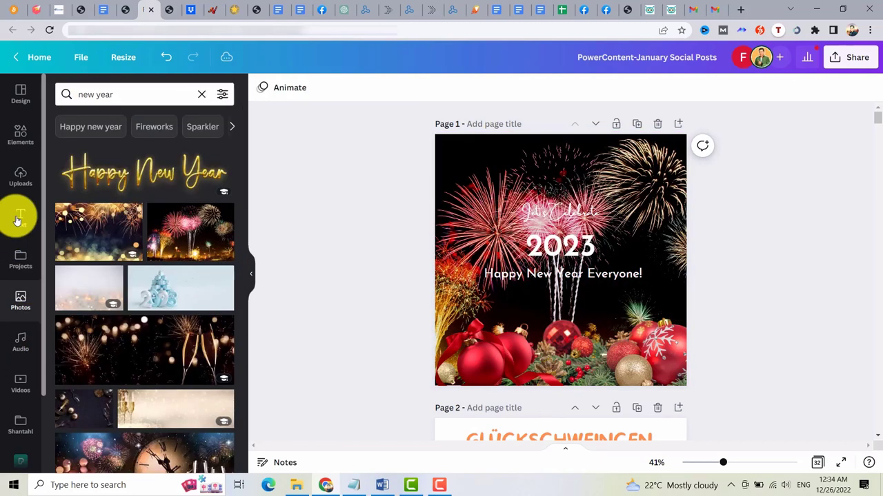
# Add a body text line at the page bottom showing the account's social-media username.
pyautogui.click(17, 215)
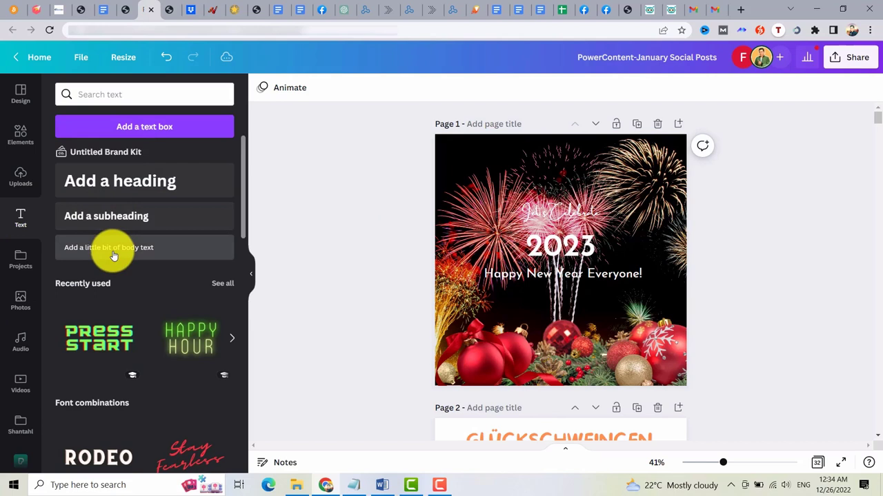
pyautogui.moveTo(114, 255); pyautogui.dragTo(517, 367)
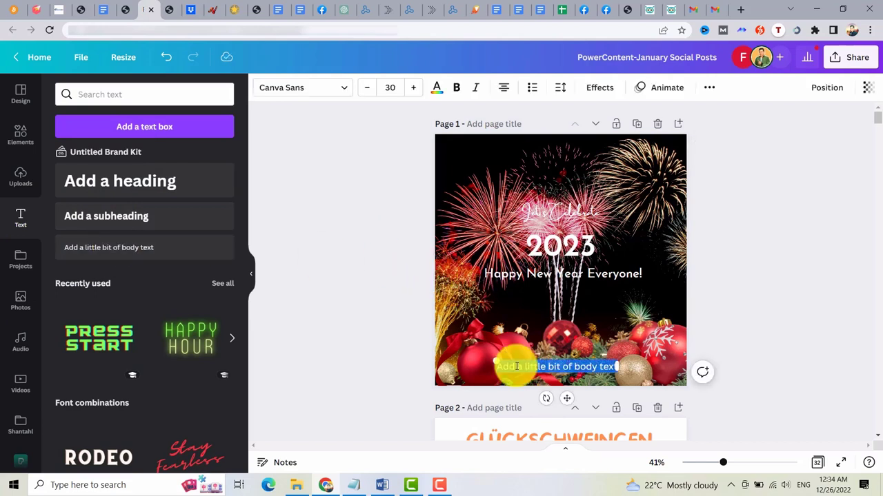
pyautogui.press('BackSpace')
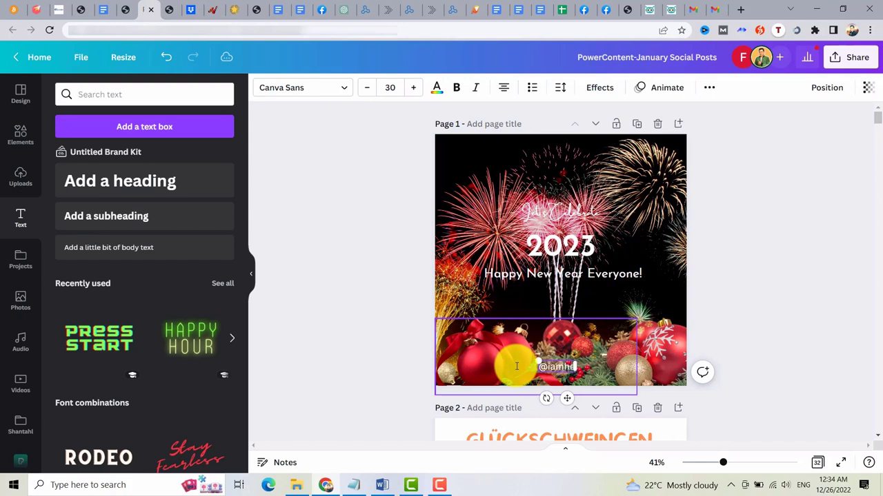
pyautogui.click(745, 244)
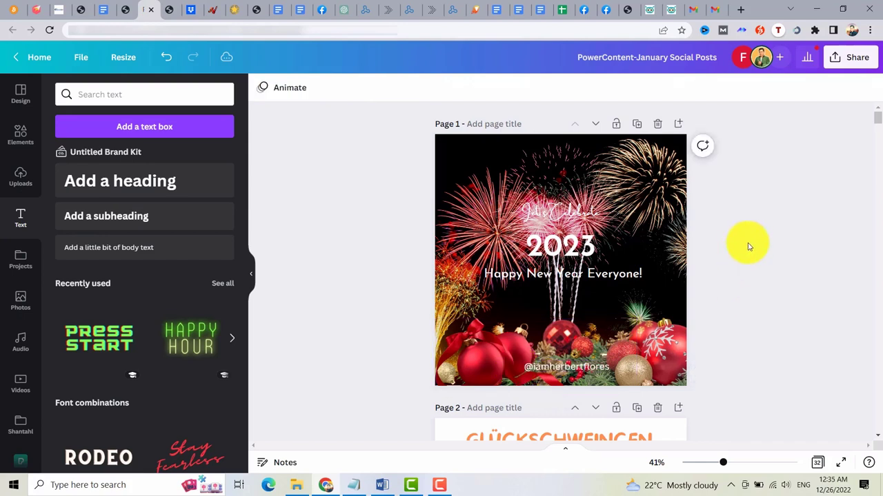
pyautogui.click(862, 60)
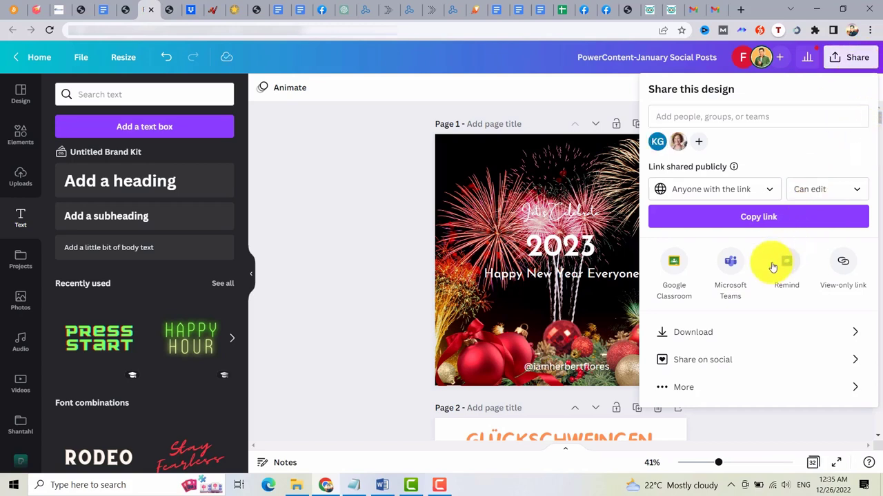
pyautogui.click(722, 362)
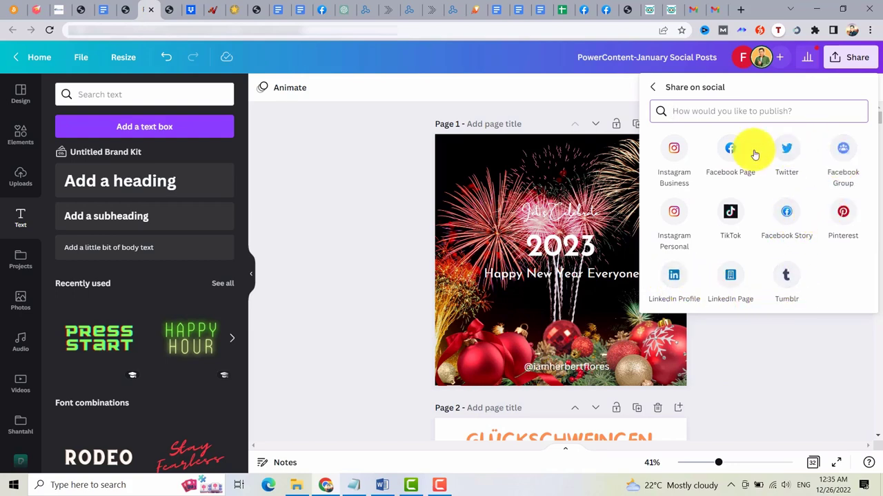
pyautogui.click(438, 138)
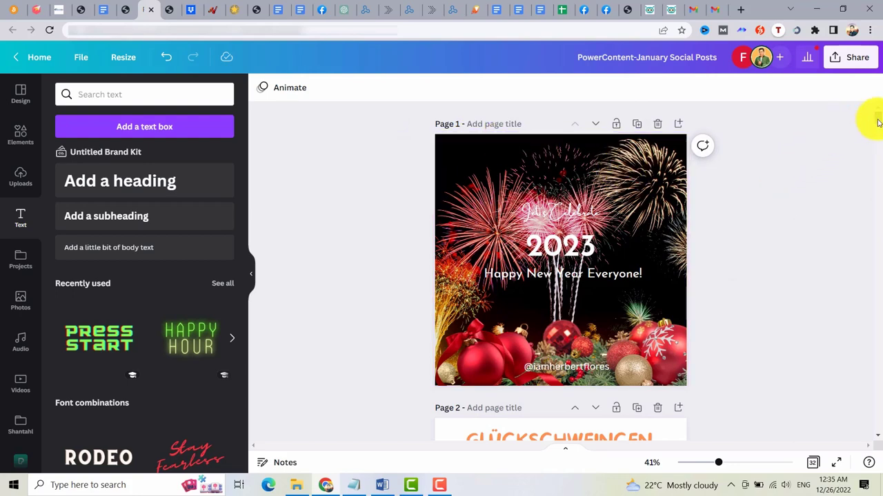
# Replace Page 2's Glückschweincen Tag heading with 'TIME TO SAVE MONEY', then scroll toward Pages 6–7.
pyautogui.moveTo(879, 120); pyautogui.dragTo(875, 128)
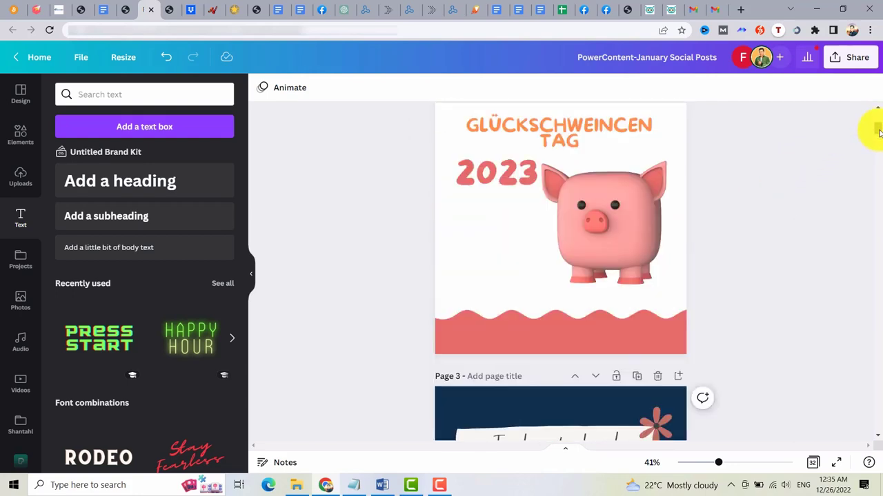
pyautogui.click(503, 130)
pyautogui.click(503, 130)
pyautogui.write('TIM')
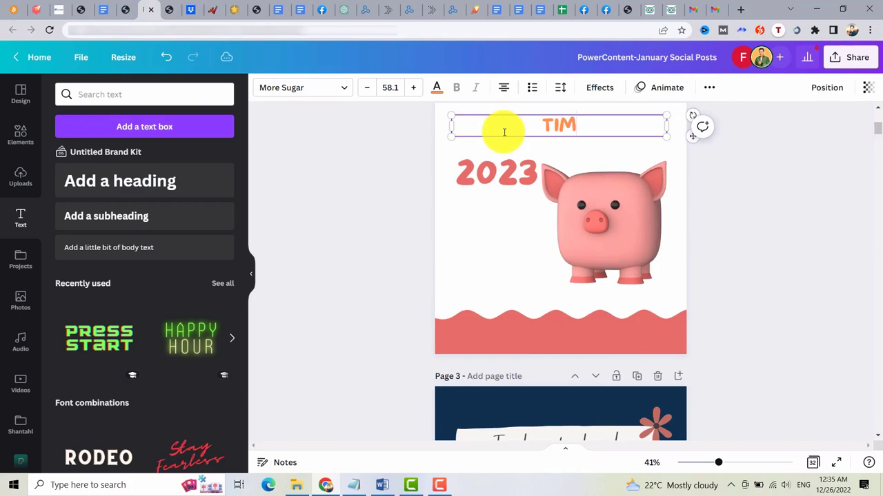
pyautogui.write('E TO SAVE MONEY')
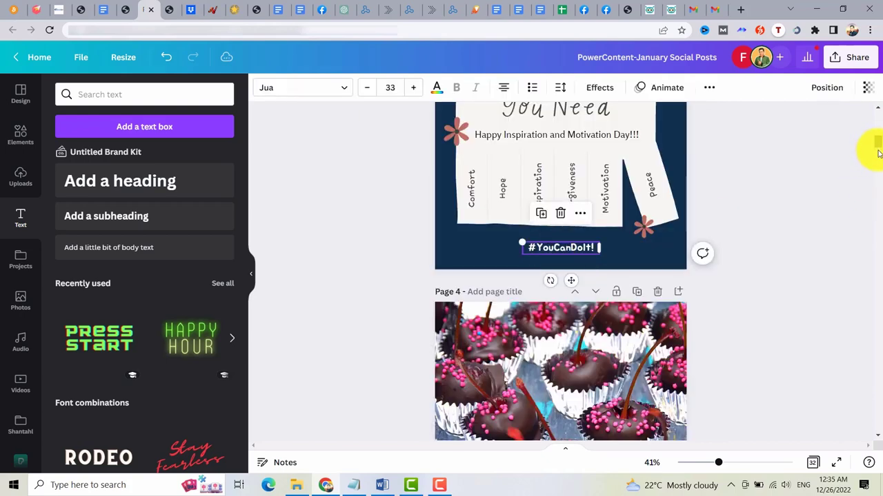
pyautogui.moveTo(877, 153); pyautogui.dragTo(878, 178)
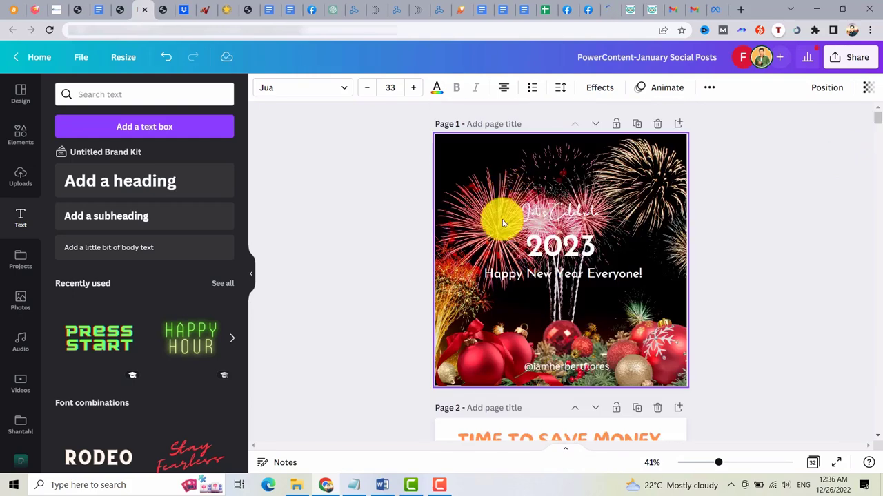
# Attach the downloaded fireworks New Year design image to the Facebook post.
pyautogui.click(510, 184)
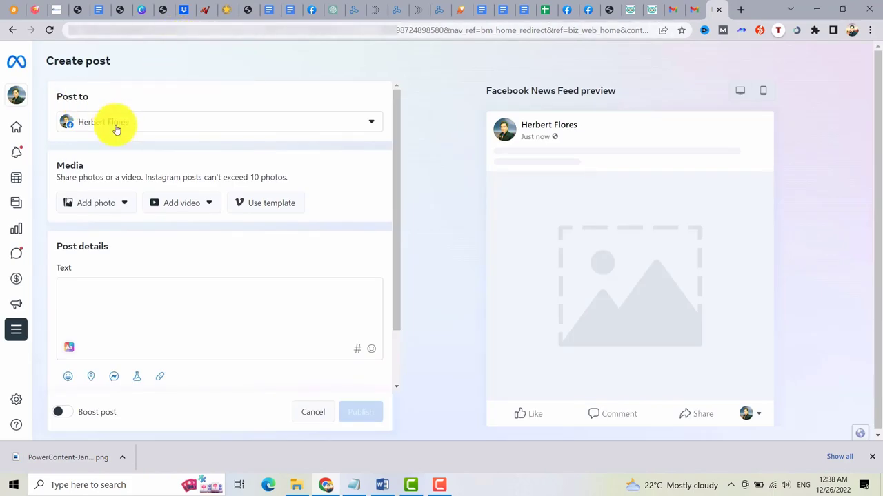
pyautogui.click(116, 214)
pyautogui.click(105, 238)
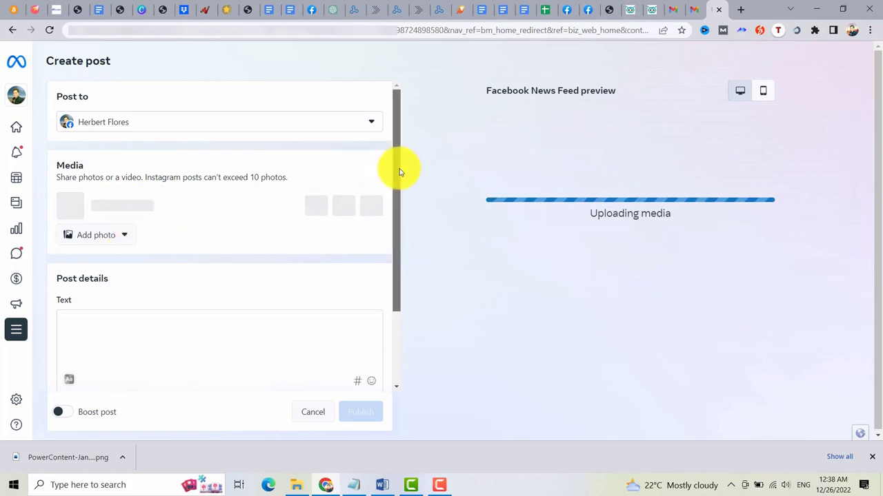
pyautogui.moveTo(400, 172); pyautogui.dragTo(405, 251)
pyautogui.scroll(-1, 404, 250)
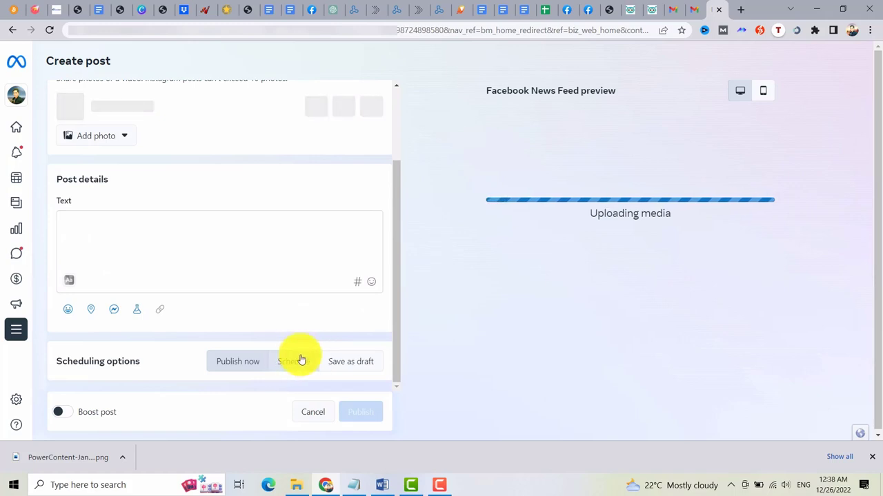
# Paste 'Hello Everyone! Happy New Year 2023!' as the text and schedule it for Jan 1, 2023, 01:00 AM.
pyautogui.click(178, 223)
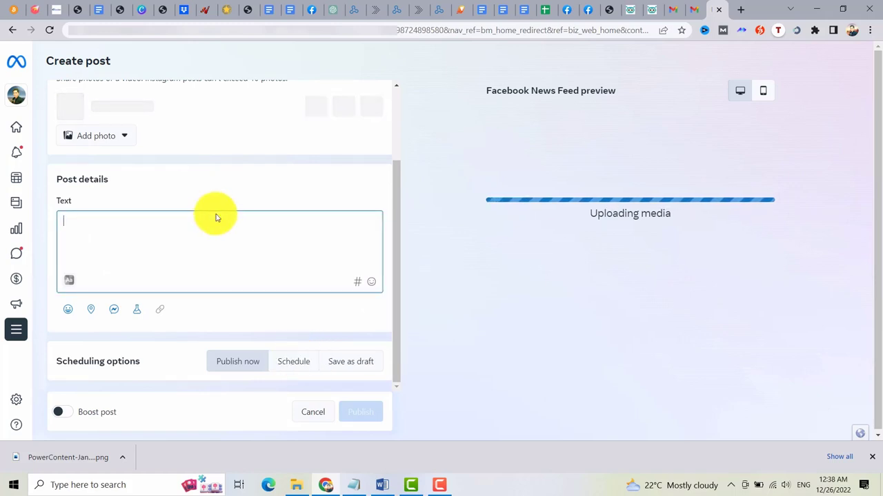
pyautogui.write('Hello Everyone! Happy New Year 2023!')
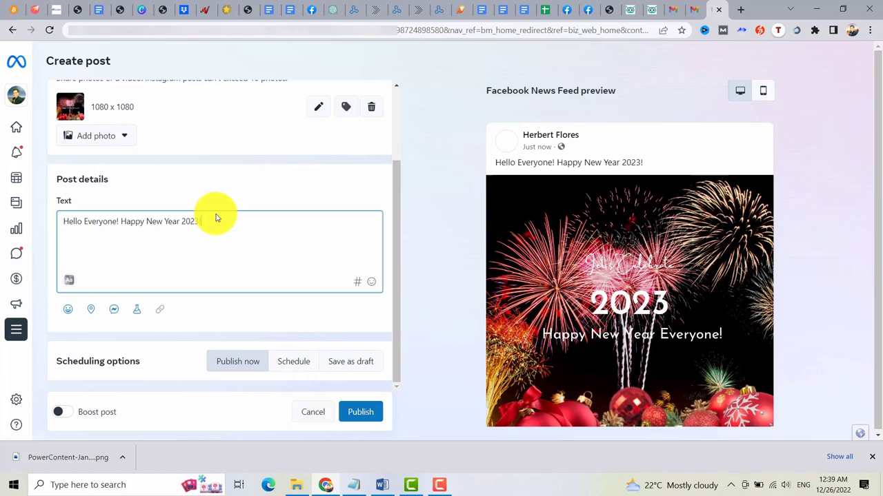
pyautogui.click(281, 361)
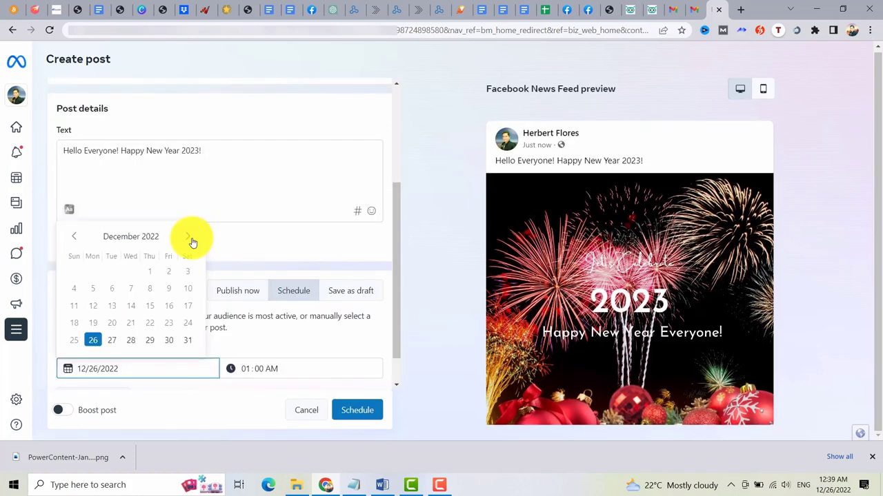
pyautogui.click(188, 238)
pyautogui.click(71, 272)
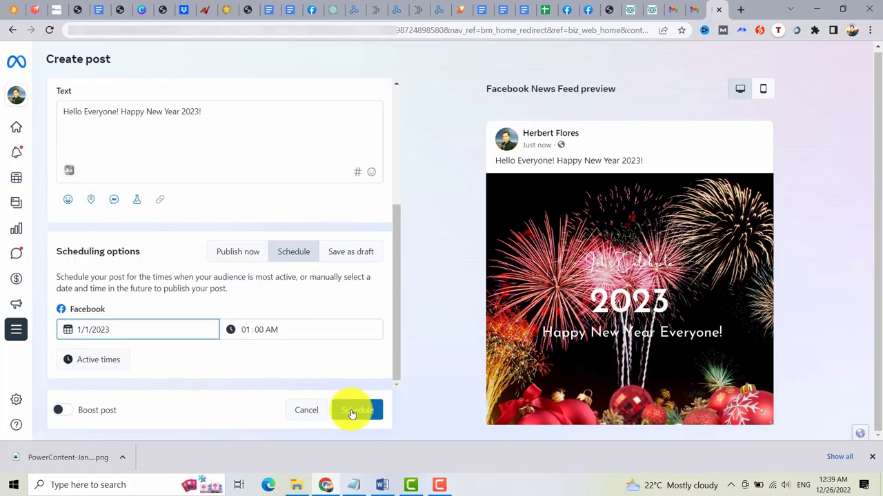
pyautogui.click(353, 411)
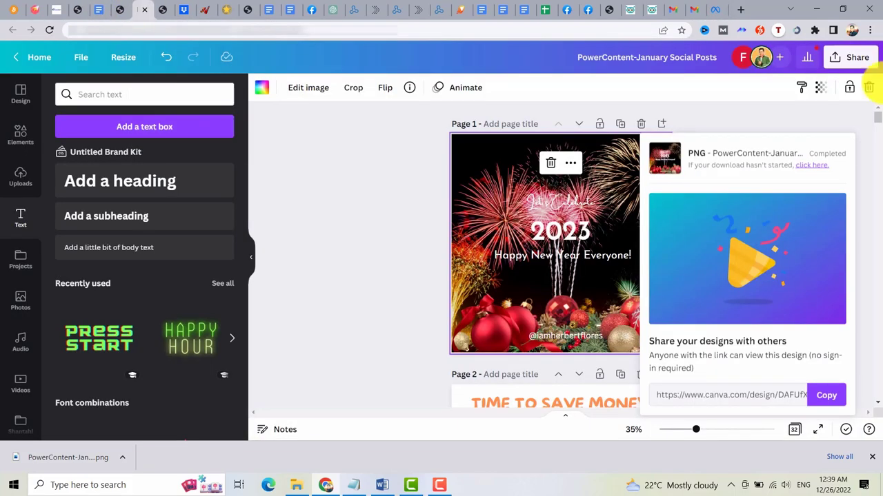
# Dismiss the download notice and bring up Canva's Share on social platform list.
pyautogui.click(849, 62)
pyautogui.click(849, 62)
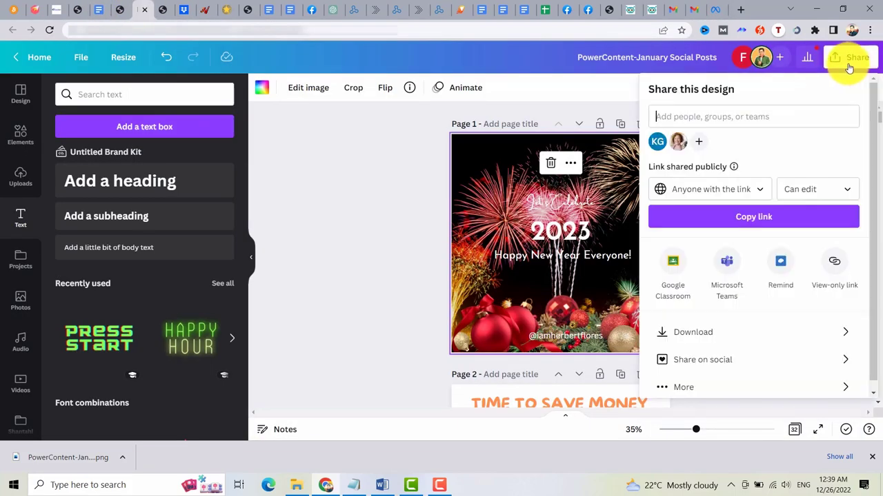
pyautogui.click(754, 360)
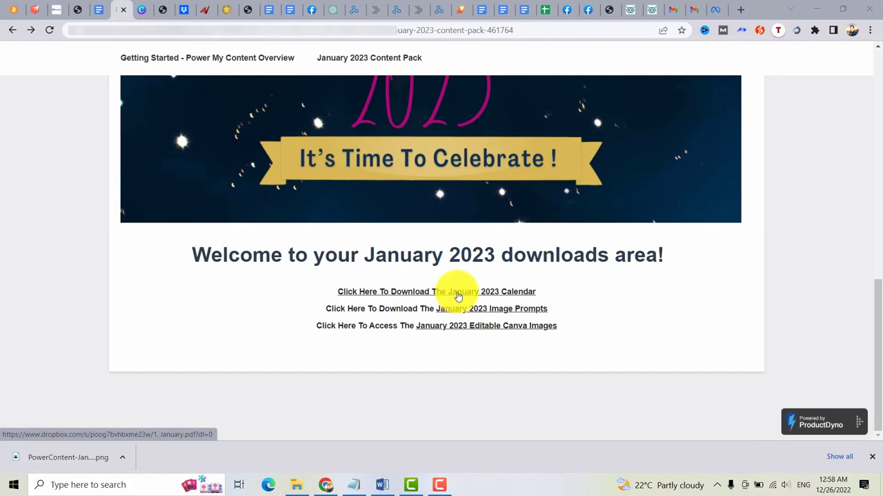
# Open the January 2023 Calendar PDF in a new Dropbox tab, skim it, and return to downloads.
pyautogui.rightClick(459, 295)
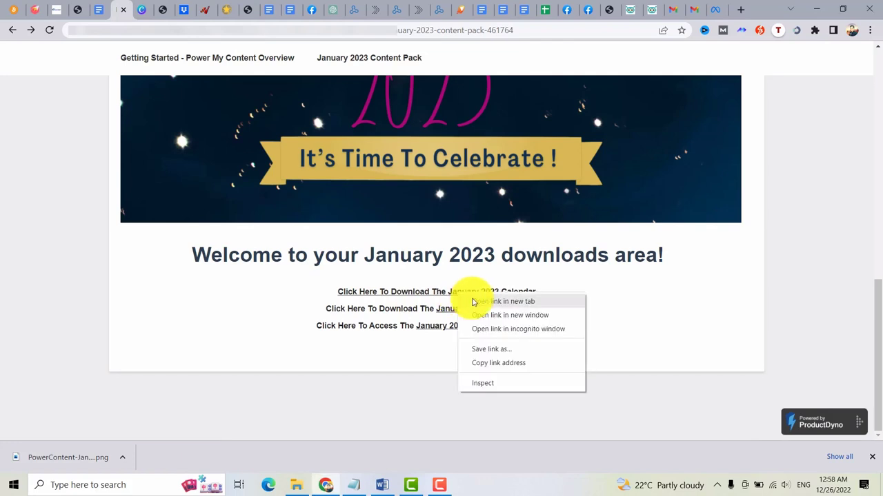
pyautogui.click(473, 302)
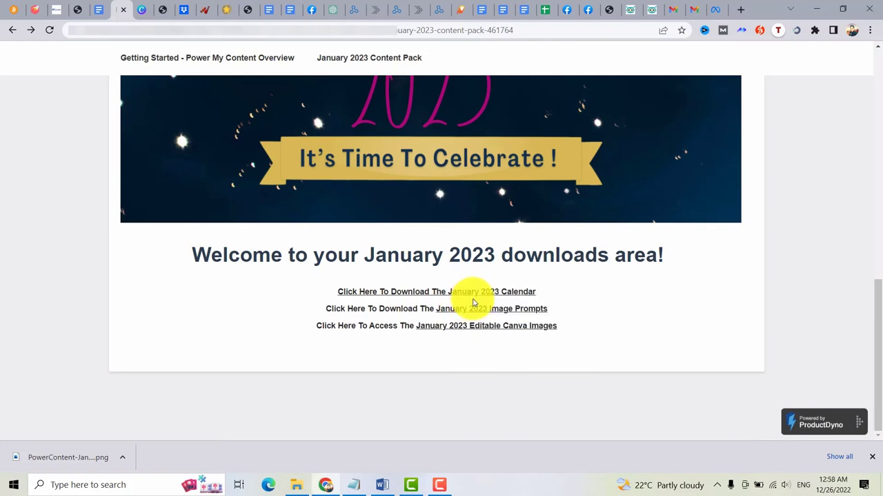
pyautogui.click(140, 10)
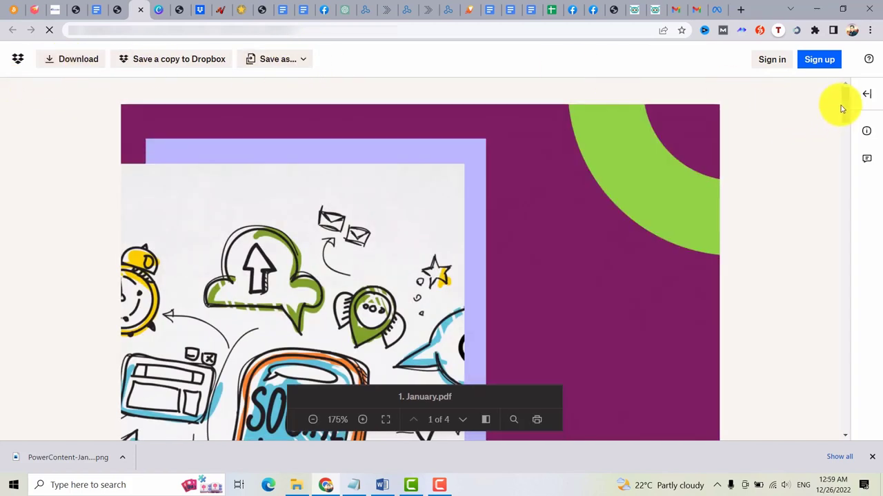
pyautogui.moveTo(841, 108); pyautogui.dragTo(848, 162)
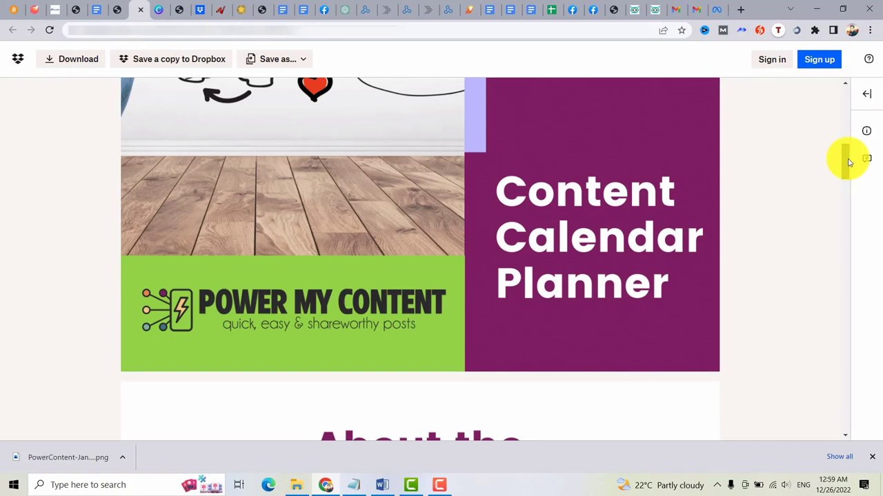
pyautogui.moveTo(849, 162); pyautogui.dragTo(859, 203)
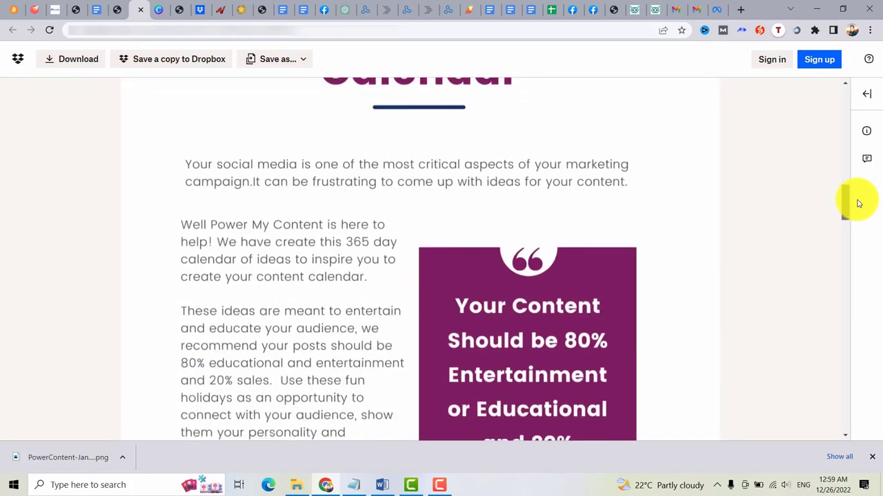
pyautogui.moveTo(858, 203); pyautogui.dragTo(841, 418)
pyautogui.hotkey('ctrl', 'shift', 'Tab')
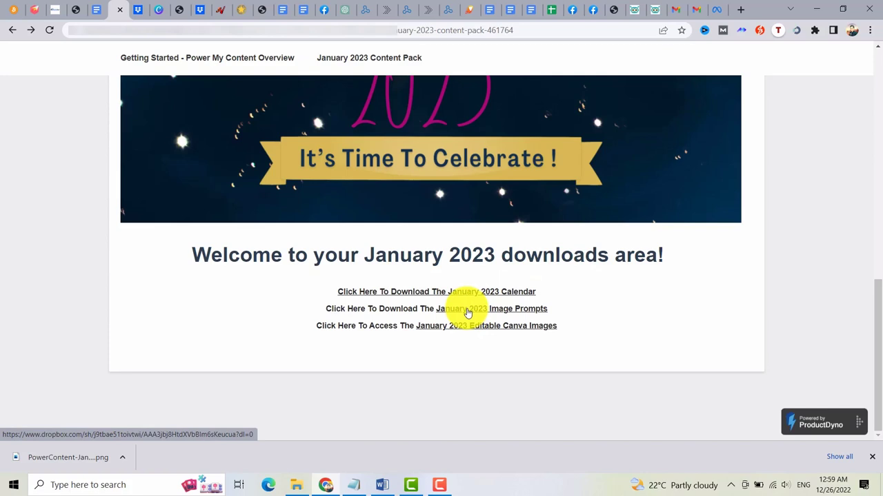
# Open the January 2023 Image Prompts link in a new tab and browse the 1. January folder.
pyautogui.rightClick(481, 313)
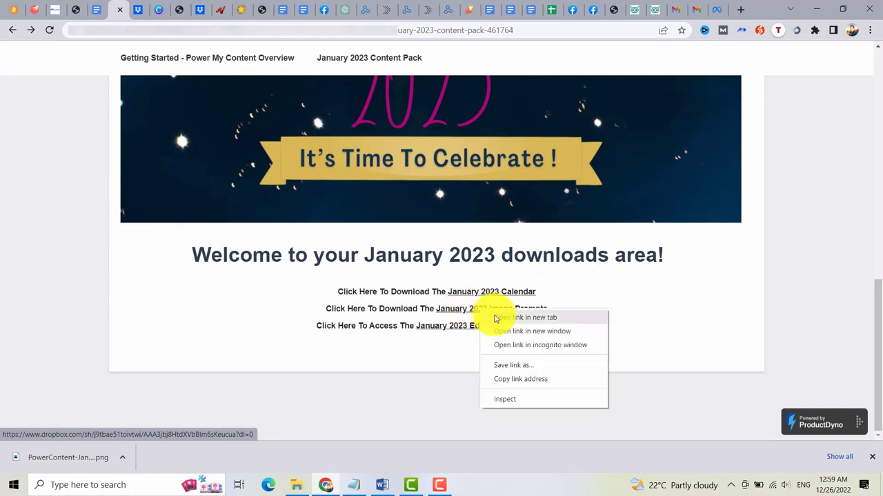
pyautogui.click(493, 315)
pyautogui.hotkey('ctrl', 'Tab')
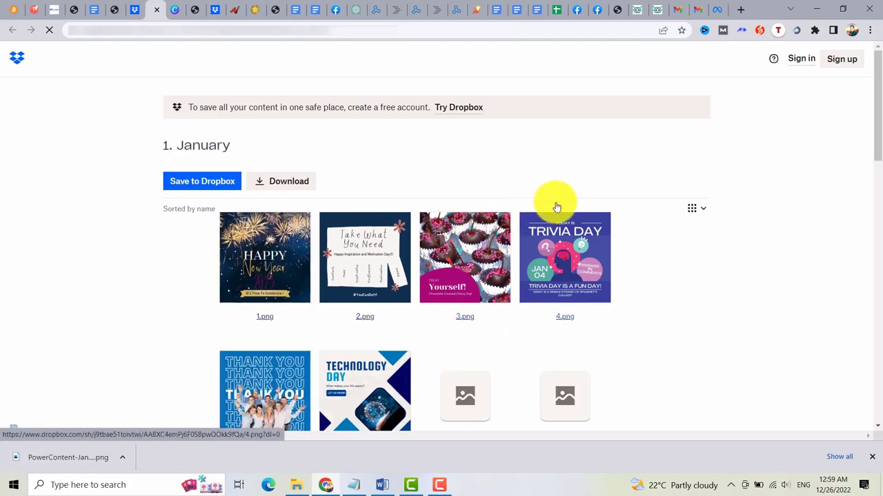
pyautogui.moveTo(876, 130); pyautogui.dragTo(877, 150)
pyautogui.scroll(1, 586, 97)
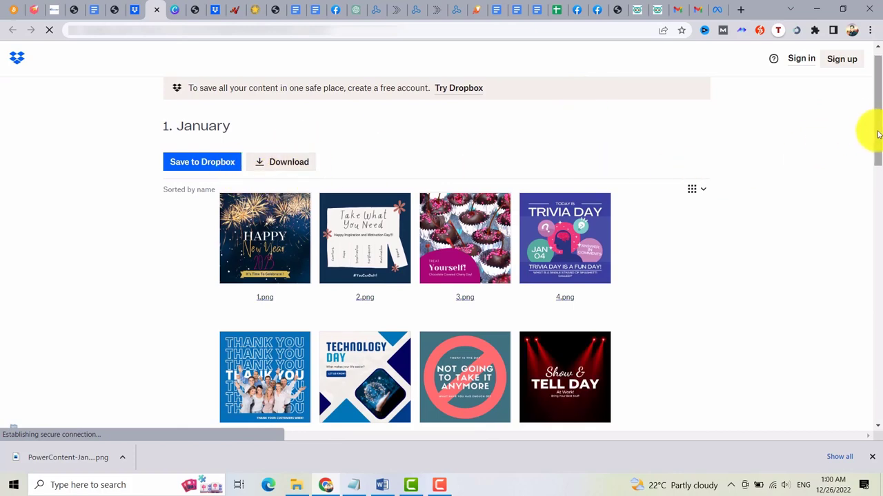
pyautogui.moveTo(877, 135); pyautogui.dragTo(872, 148)
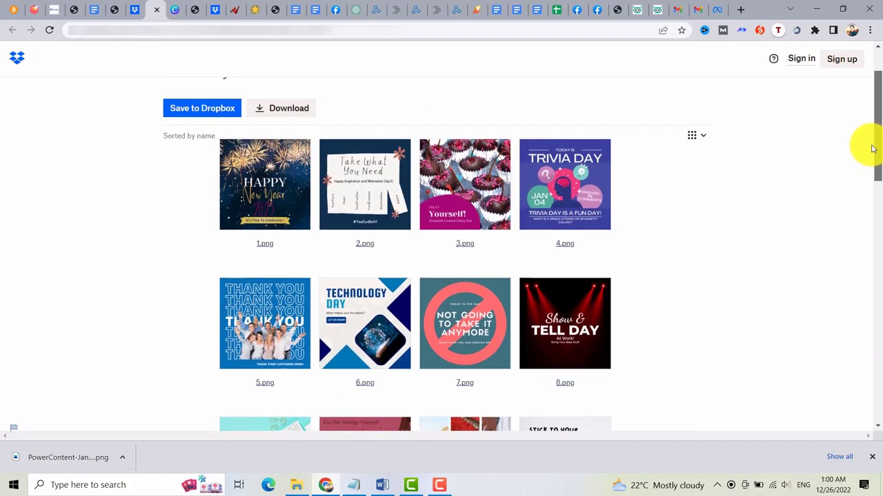
pyautogui.scroll(1, 194, 57)
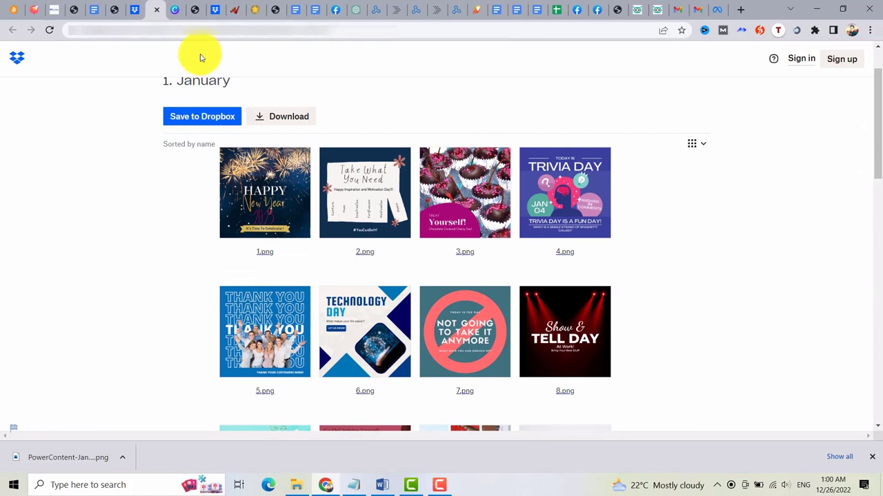
# Return to the Power My Content page and scroll down to its $9.97 Buy Now offer.
pyautogui.click(113, 6)
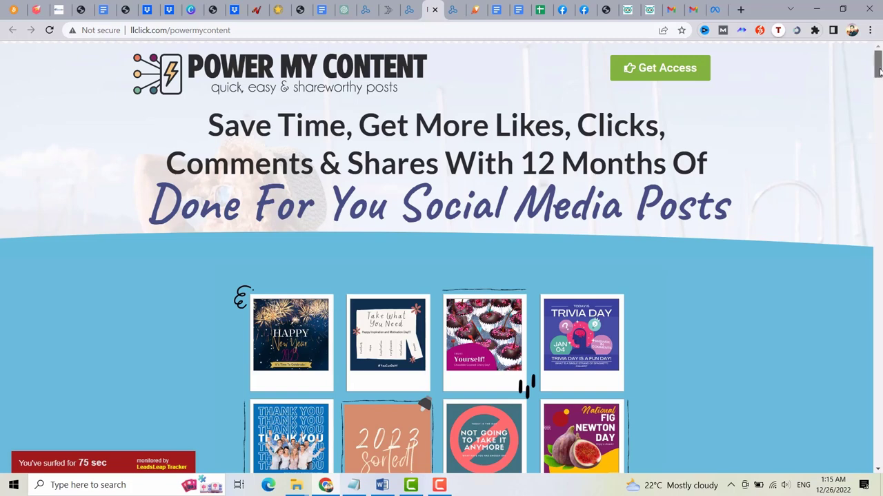
pyautogui.moveTo(879, 72); pyautogui.dragTo(879, 108)
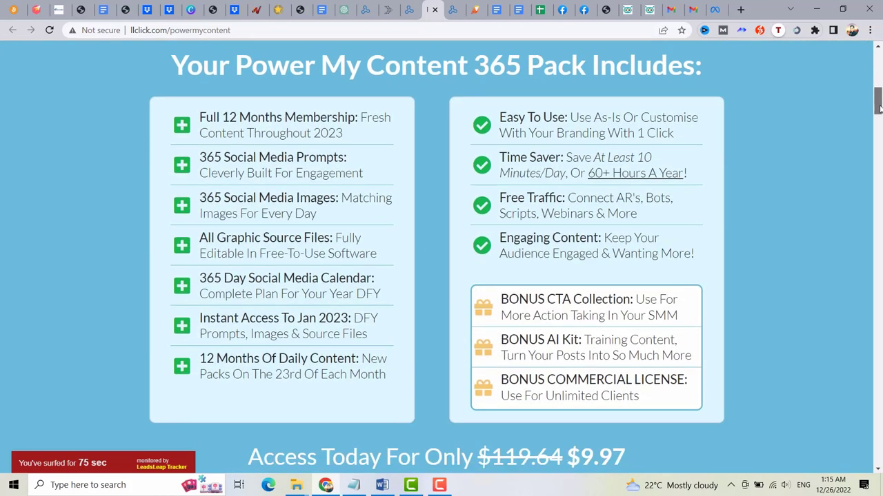
pyautogui.moveTo(880, 109); pyautogui.dragTo(879, 120)
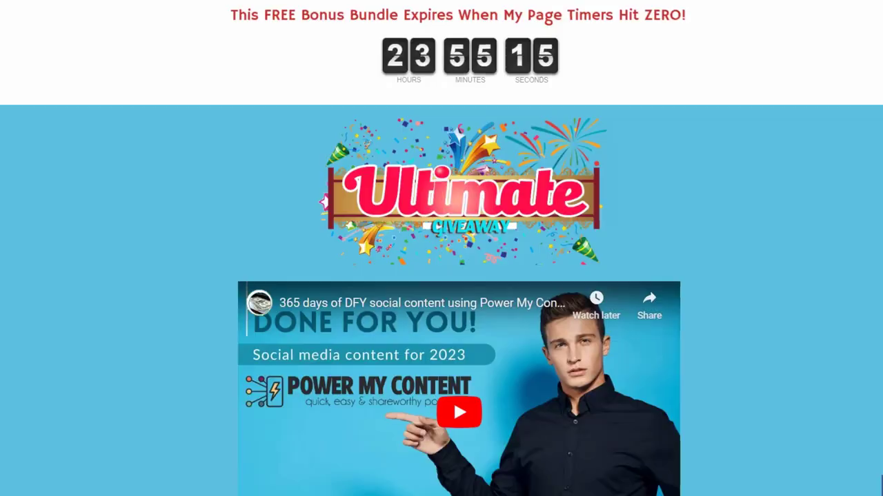
pyautogui.scroll(-2, 459, 276)
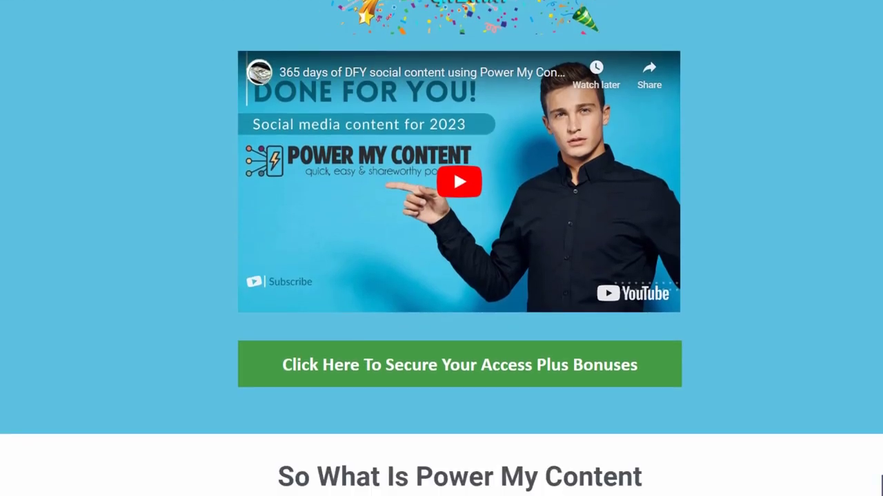
pyautogui.scroll(-6, 441, 275)
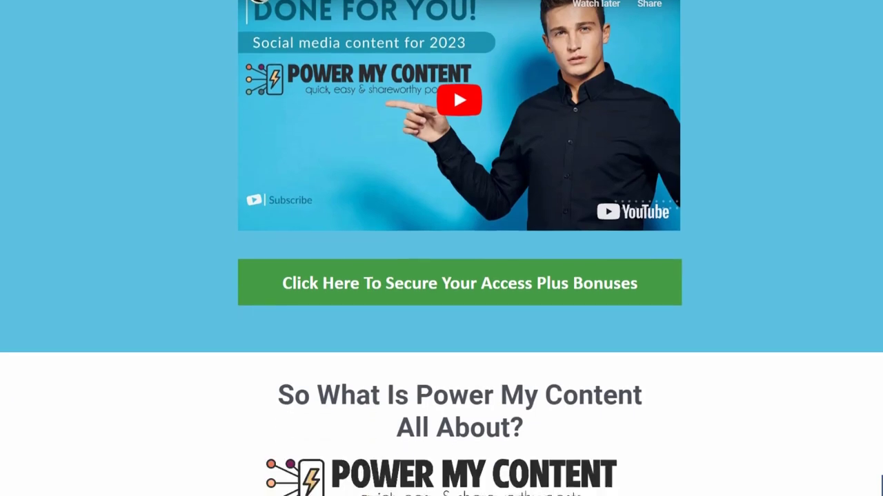
pyautogui.scroll(-5, 455, 276)
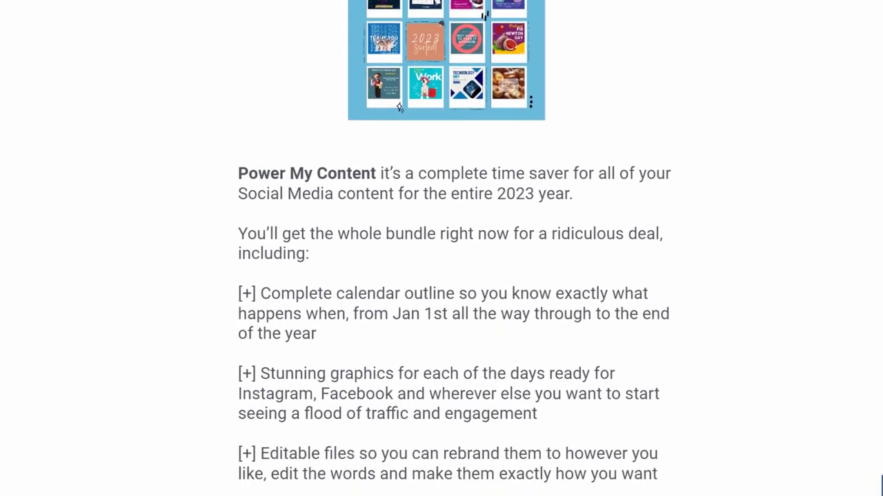
pyautogui.scroll(-6, 455, 276)
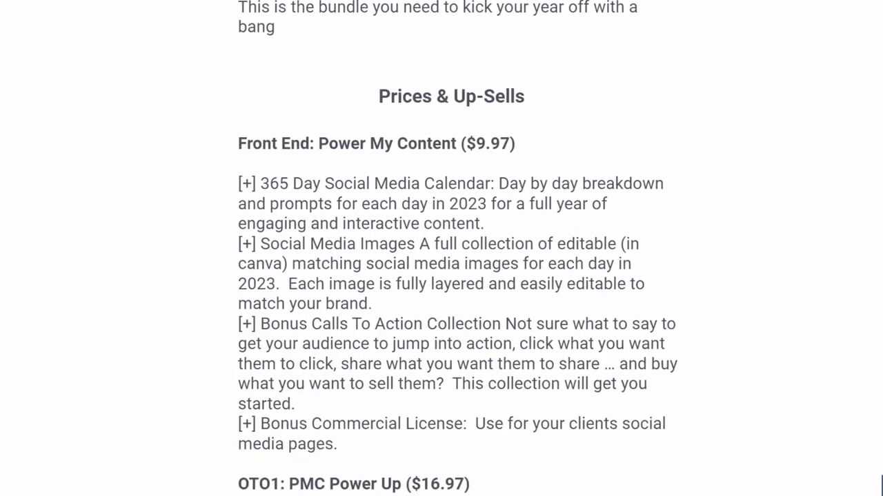
pyautogui.scroll(-5, 456, 275)
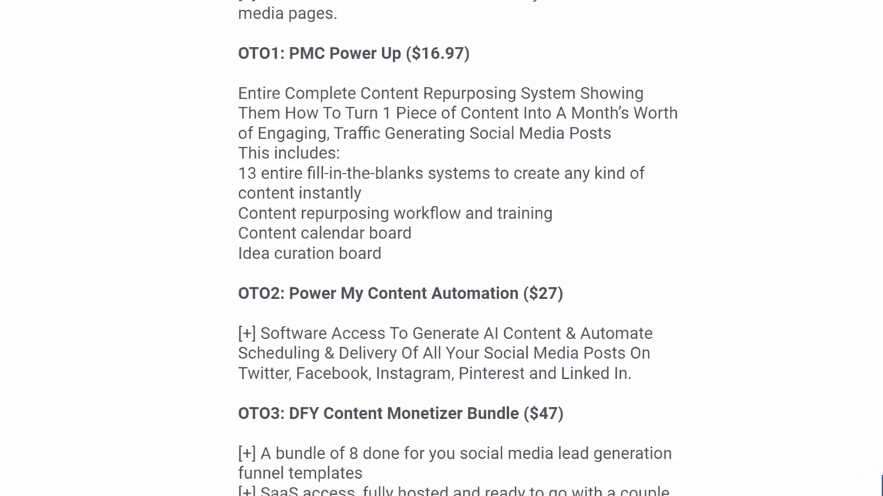
pyautogui.scroll(-5, 442, 248)
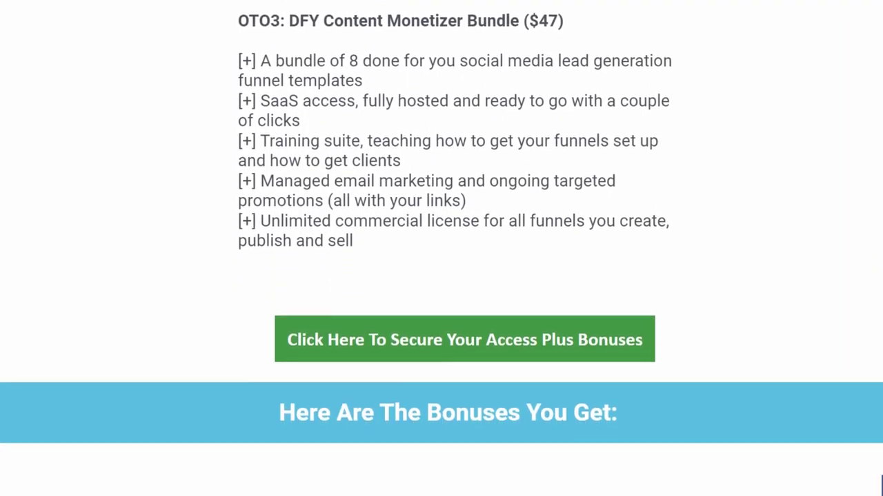
pyautogui.scroll(-4, 441, 249)
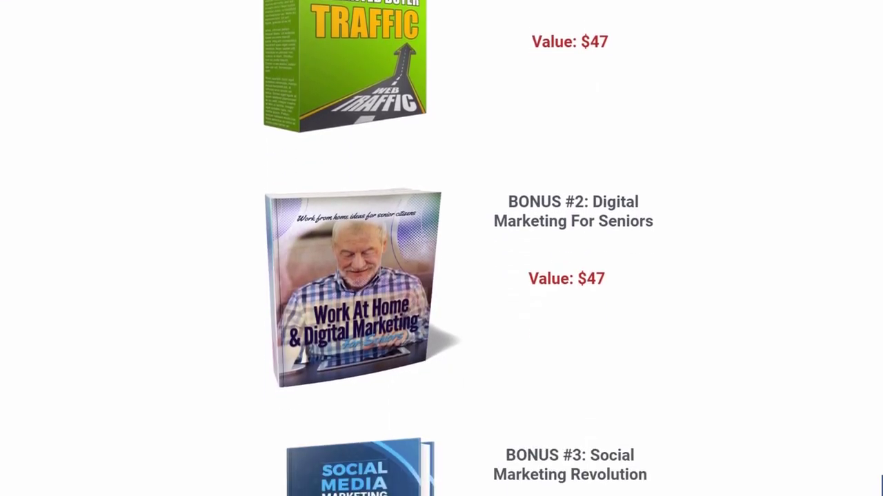
pyautogui.scroll(-3, 441, 248)
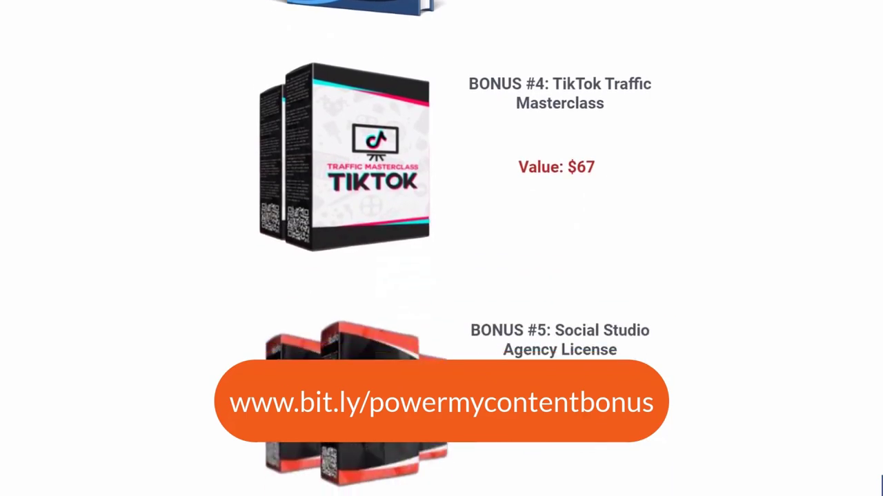
pyautogui.scroll(-3, 441, 248)
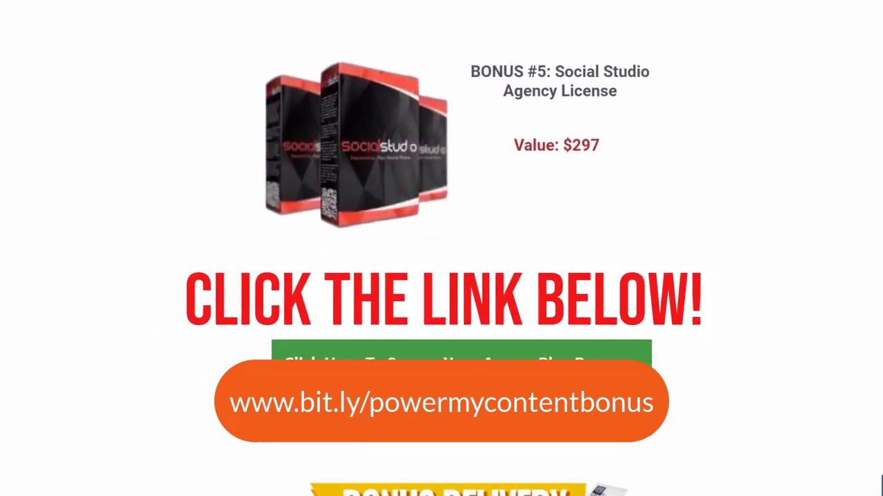
pyautogui.scroll(-3, 441, 248)
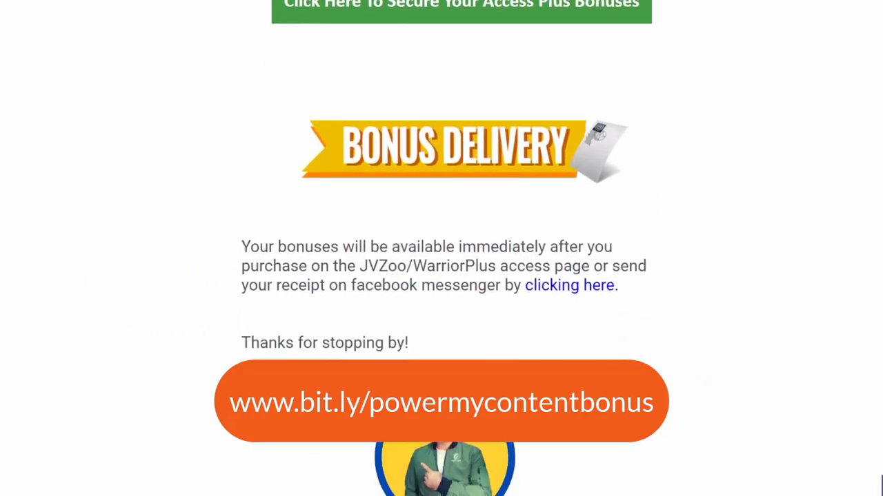